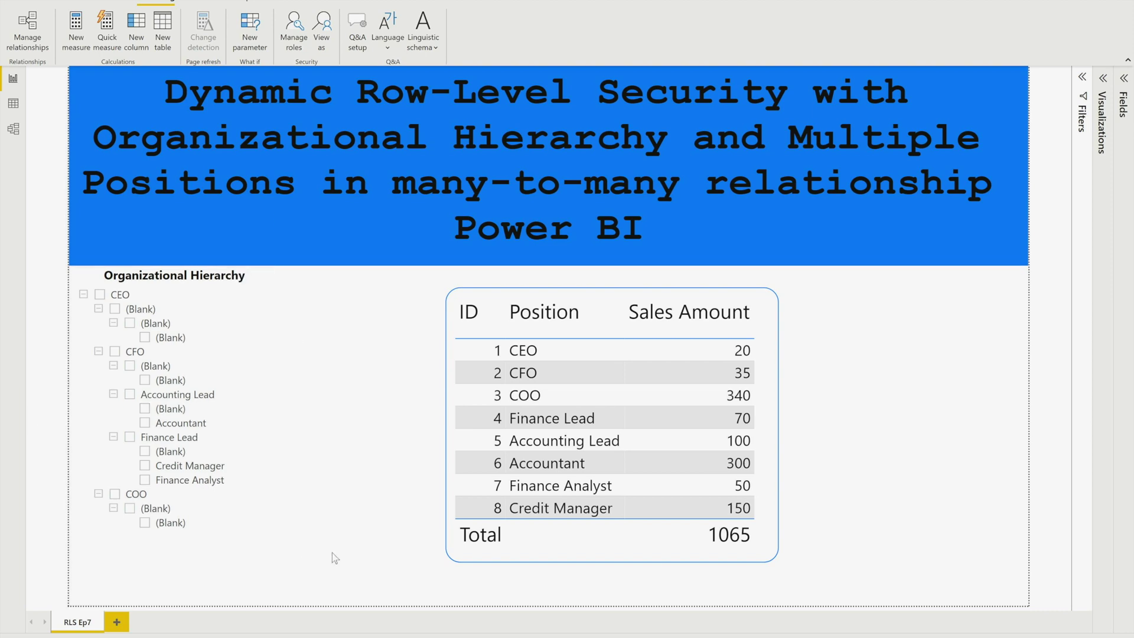
Open the model diagram and enlarge the Organization and Sales Transactions tables to fit all their fields.
click(15, 128)
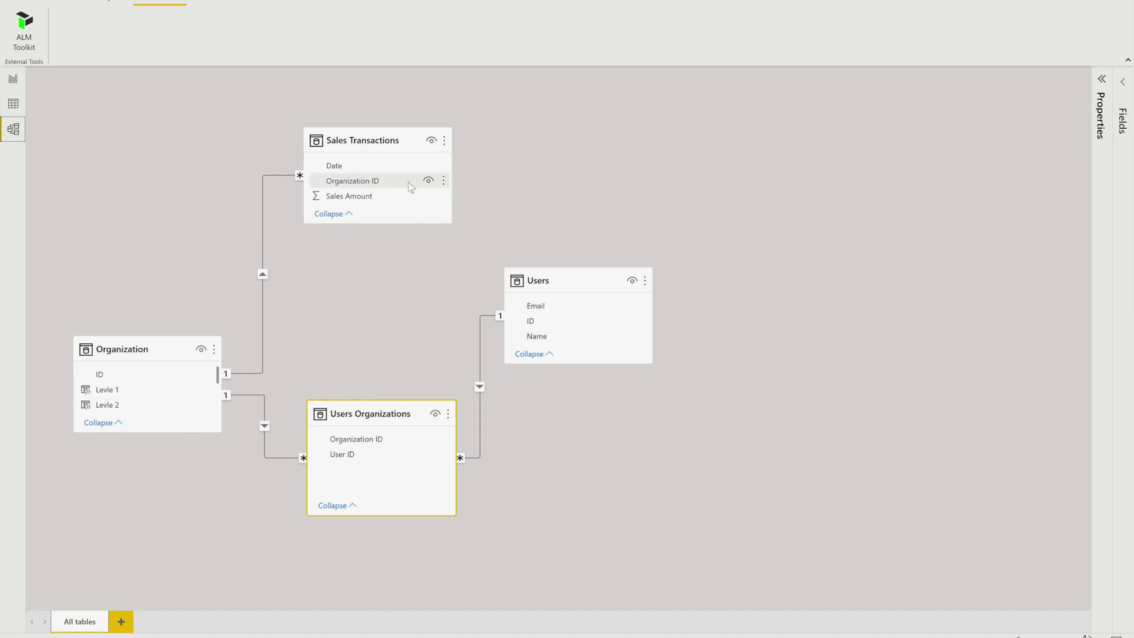
drag(121, 430, 118, 526)
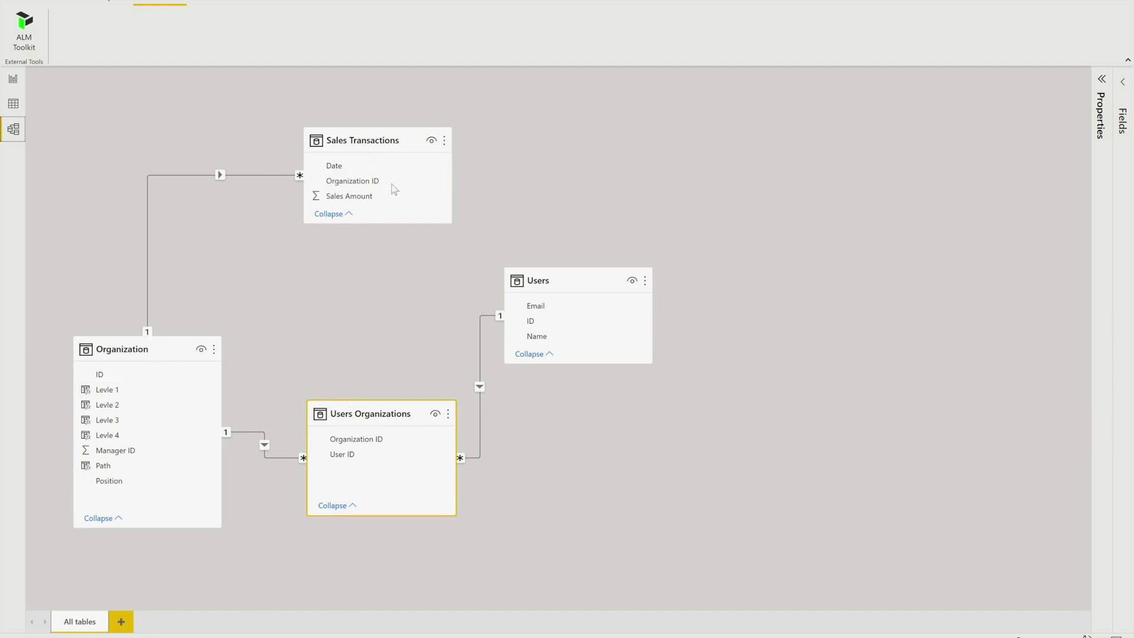
drag(380, 223, 379, 250)
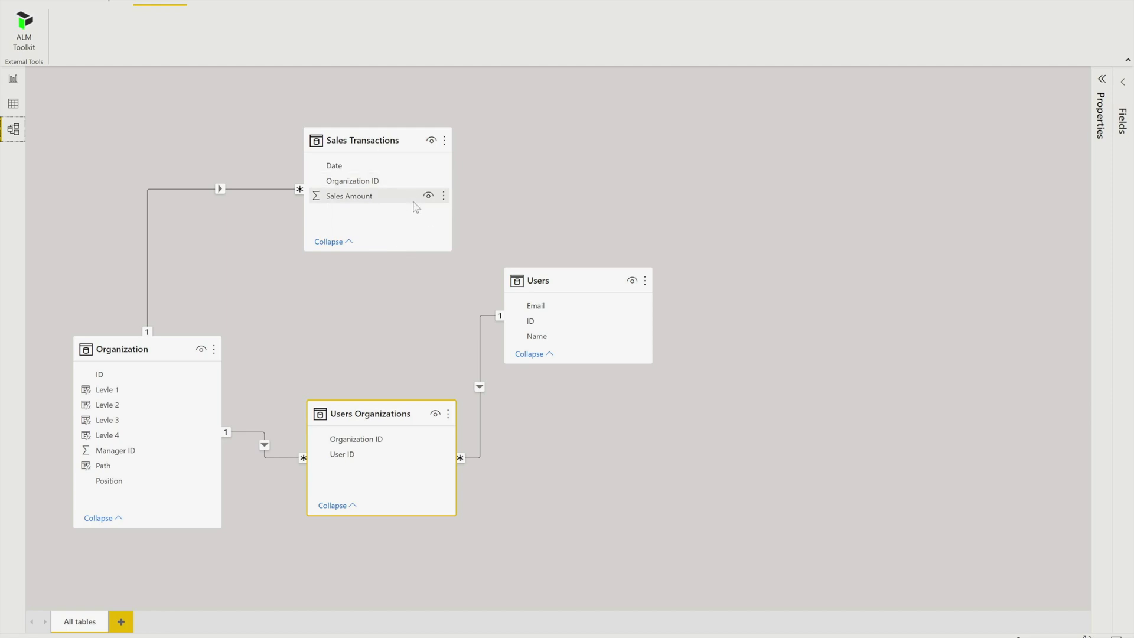
Examine the Organization table's data and the DAX formula of its Path column.
click(13, 103)
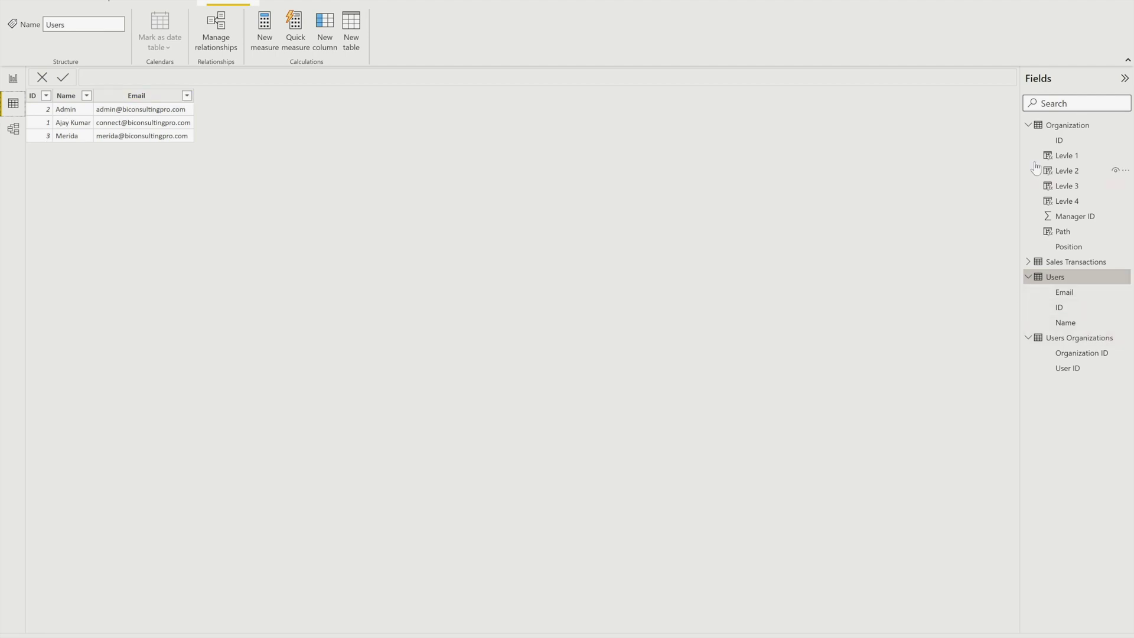
click(1056, 127)
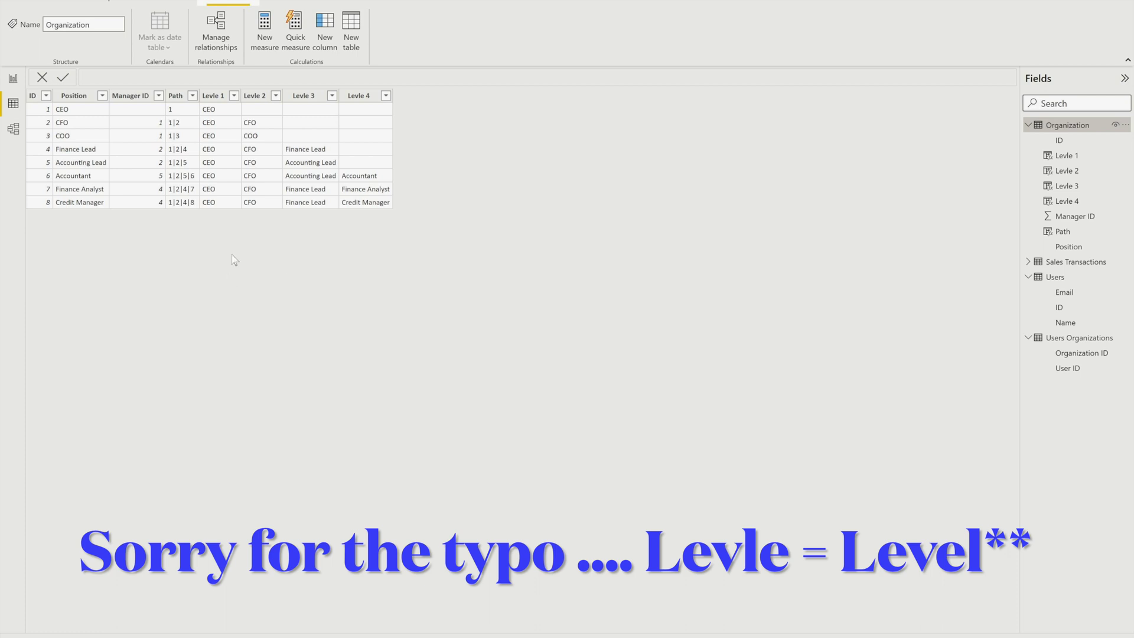
click(180, 97)
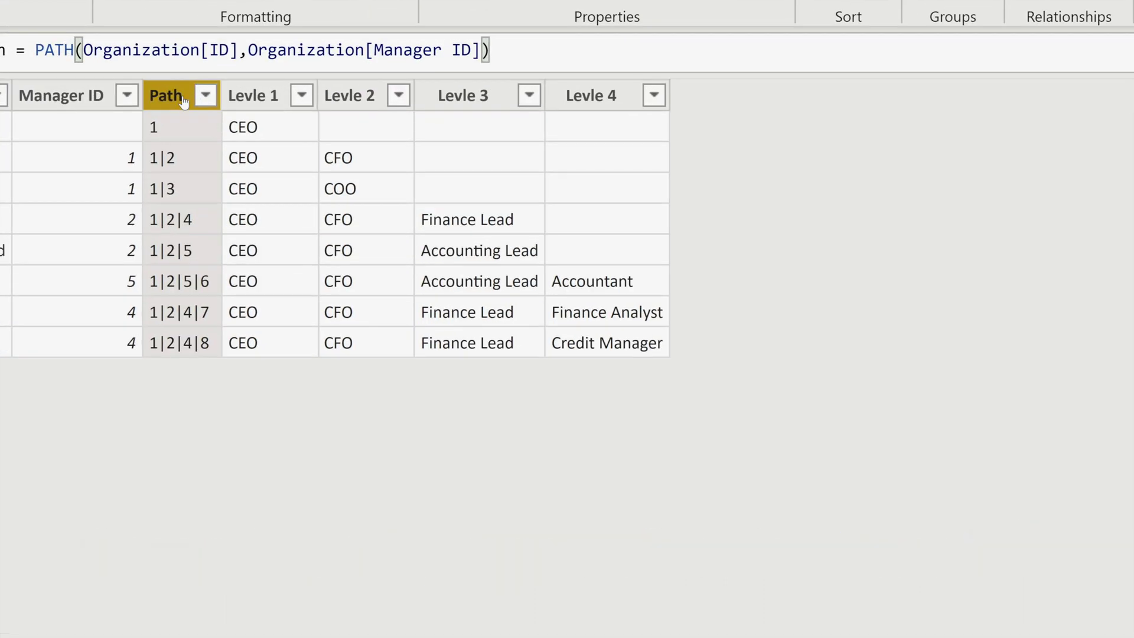
scroll(156, 59, up, 2)
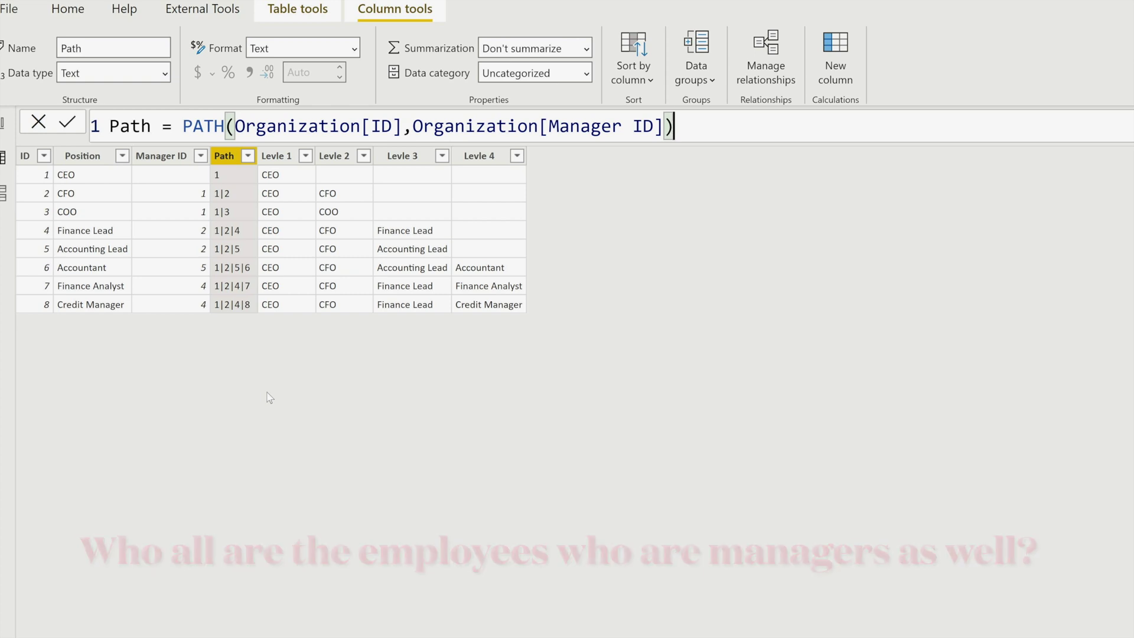
Review the LOOKUPVALUE formulas of the Levle 1 to Levle 4 columns, focusing on the PATHITEM position argument.
click(277, 157)
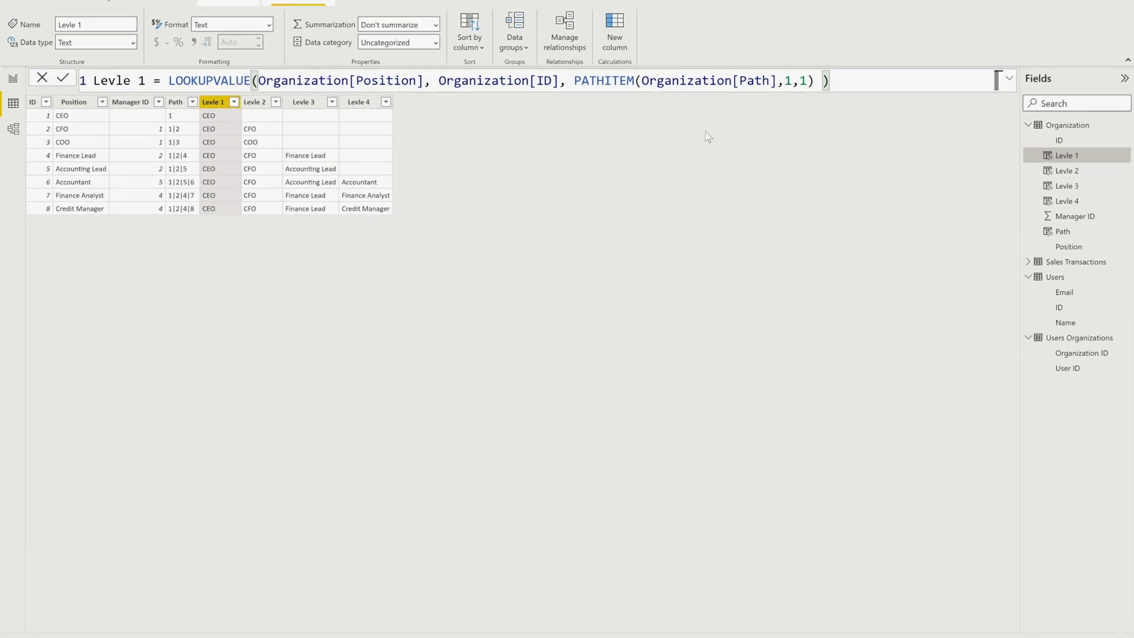
double_click(789, 81)
click(256, 102)
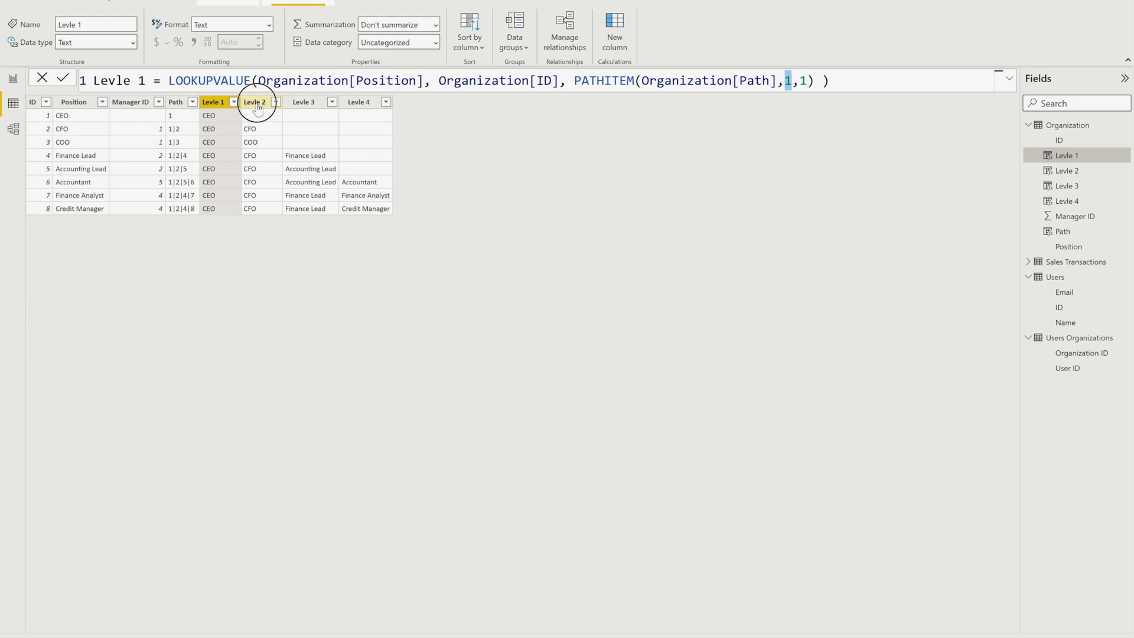
click(306, 104)
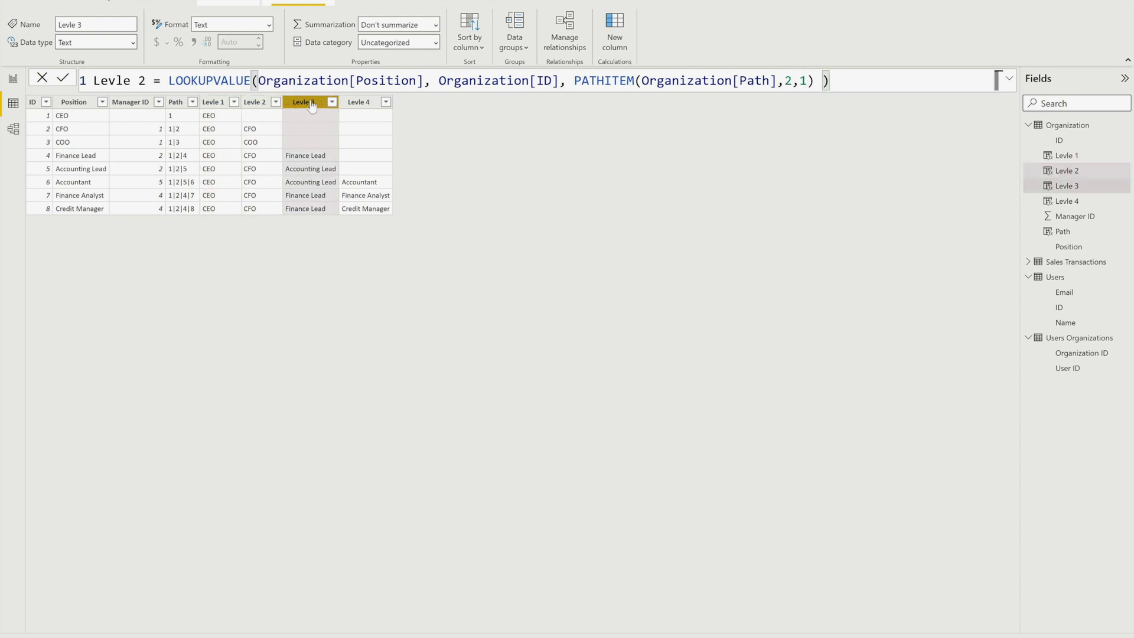
click(366, 104)
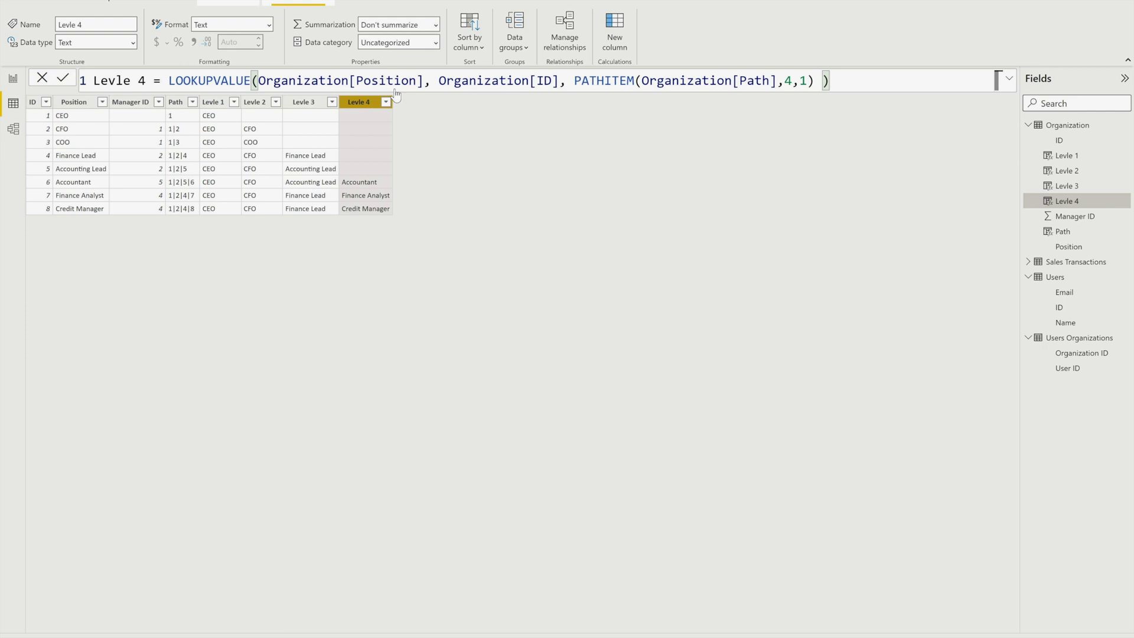
double_click(787, 81)
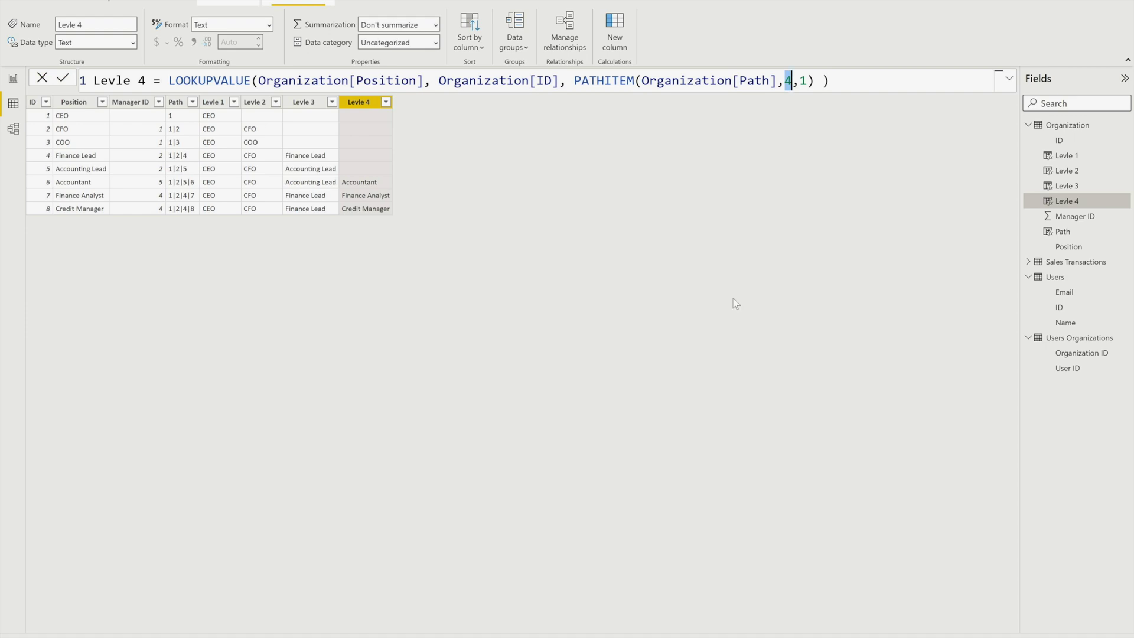
Review the data in the Sales Transactions and Users Organizations tables.
click(1071, 264)
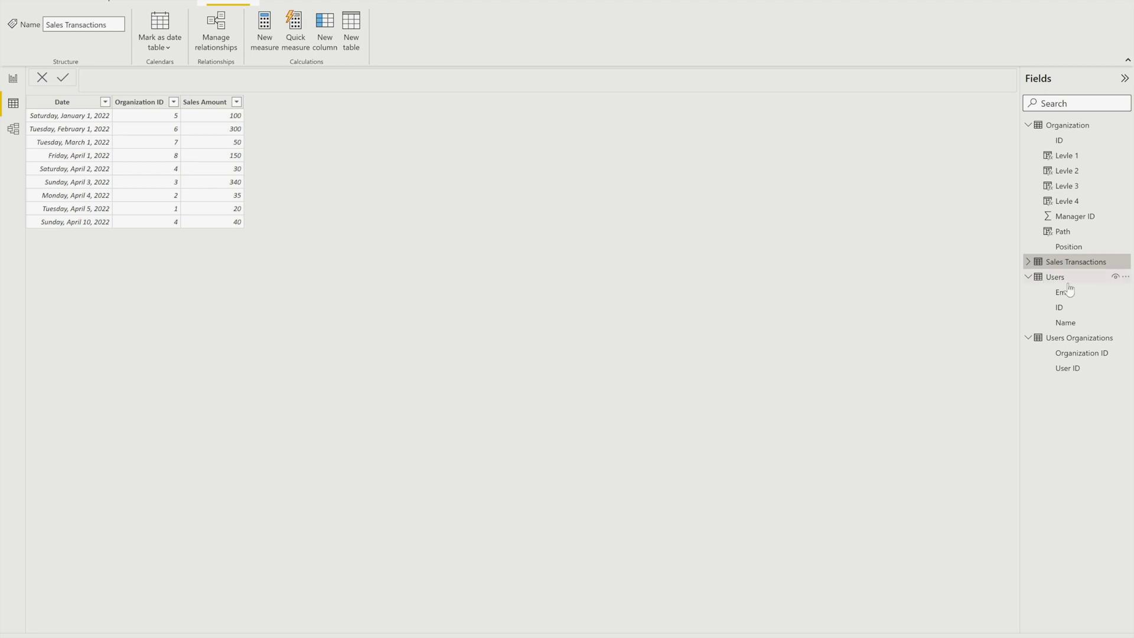
click(1075, 338)
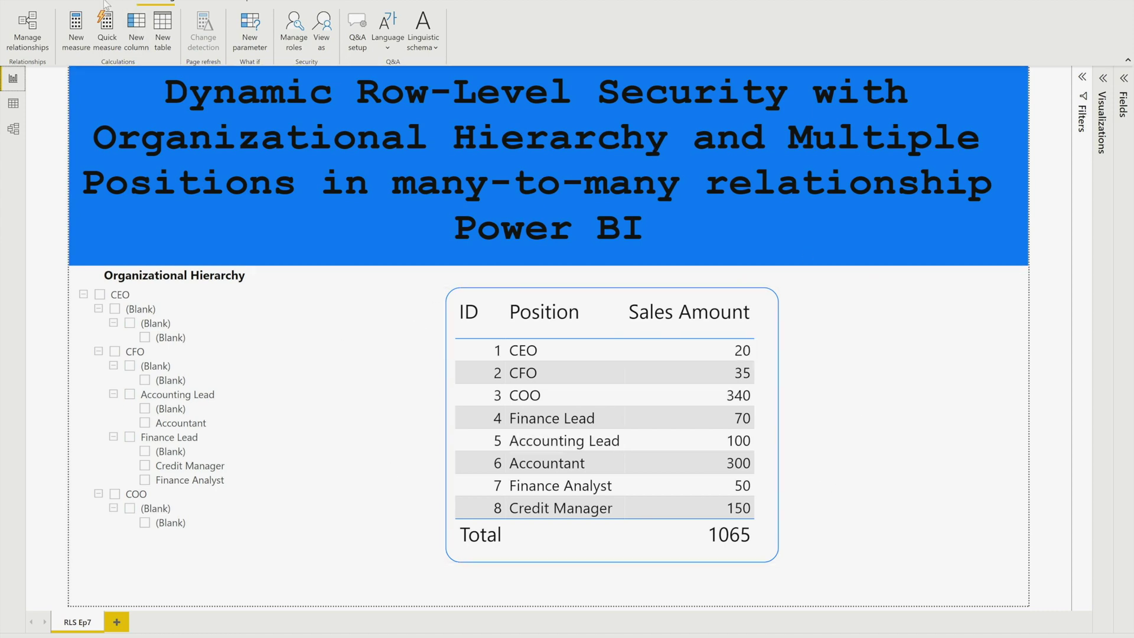
Open role management from the report and read through RLS Role's DAX filter expression on the Organization table.
click(67, 3)
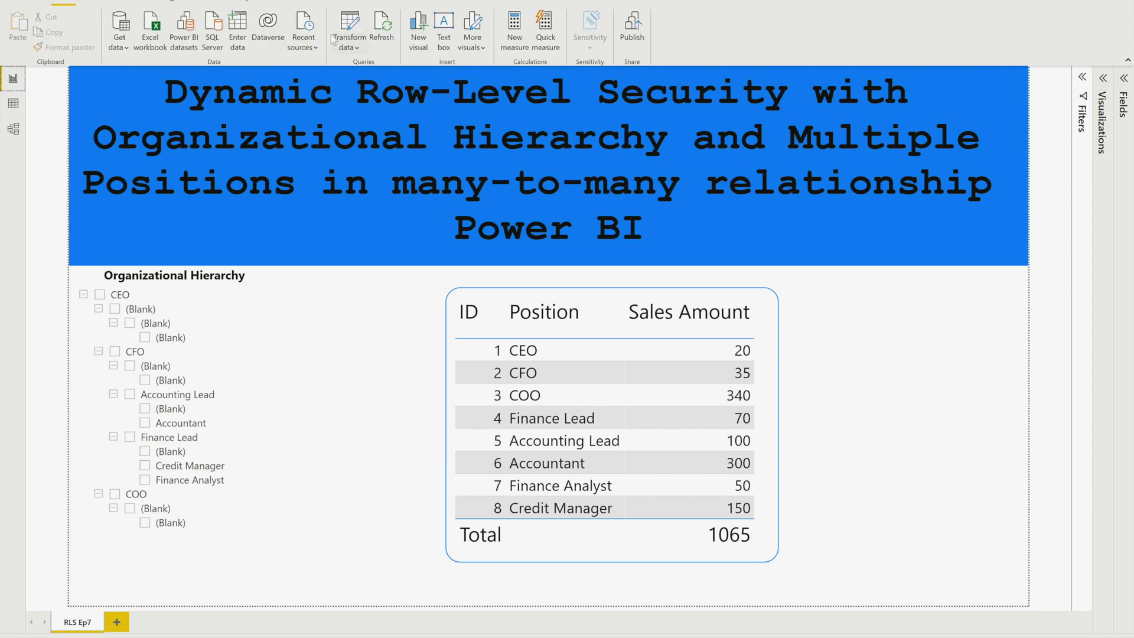
click(155, 2)
click(294, 37)
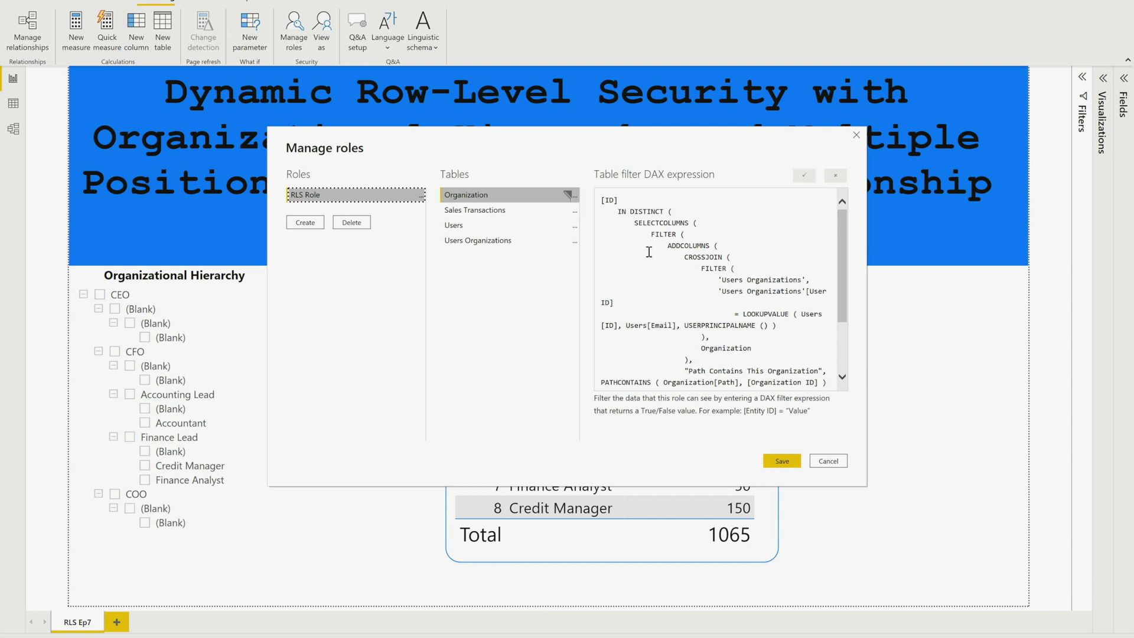
scroll(696, 308, down, 2)
scroll(696, 307, down, 1)
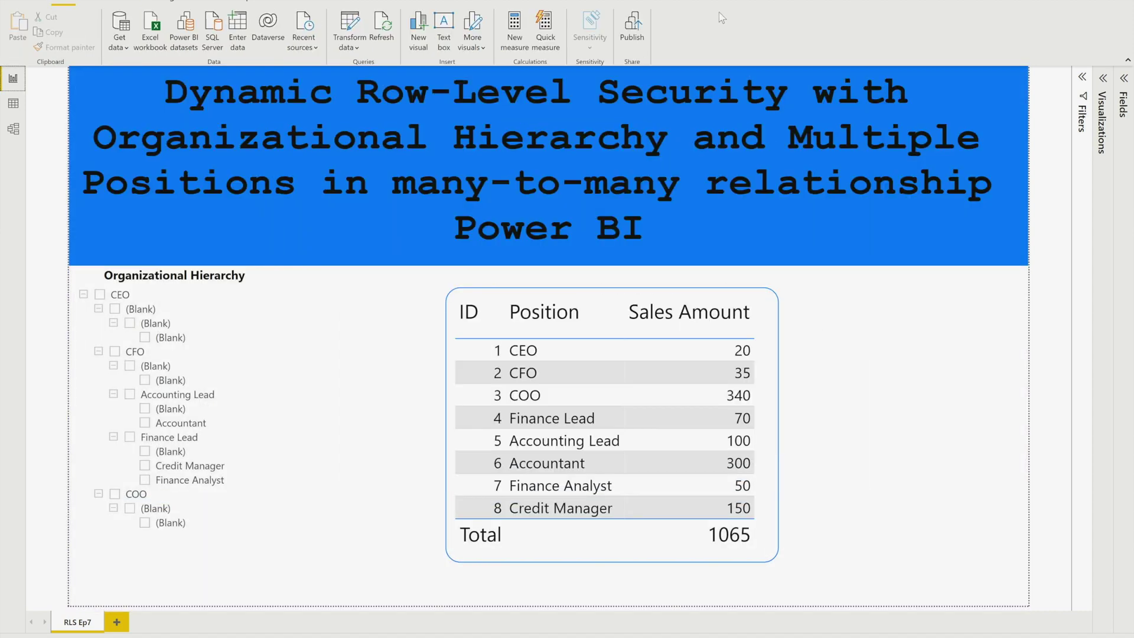
Publish the report, saving its changes, and check which account is signed in.
click(640, 38)
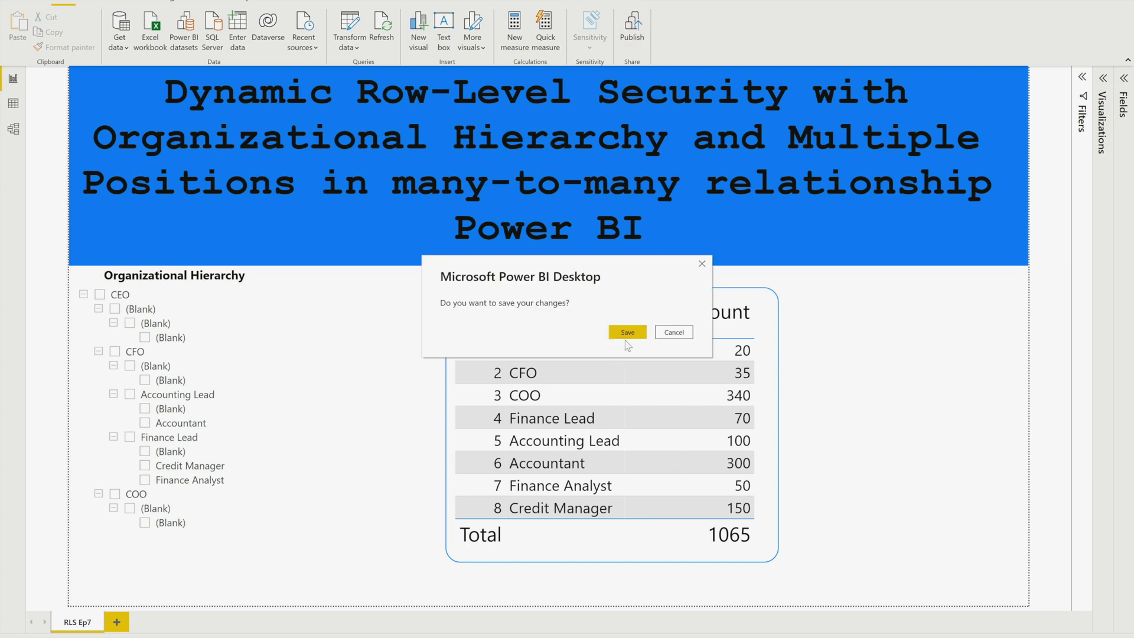
click(627, 333)
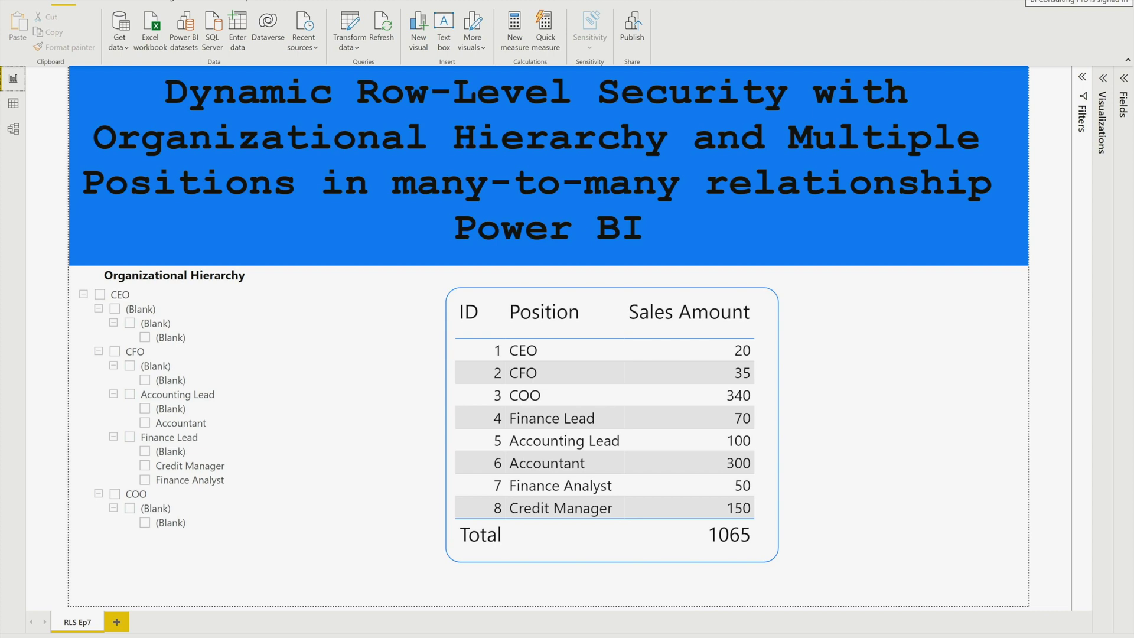
click(1078, 2)
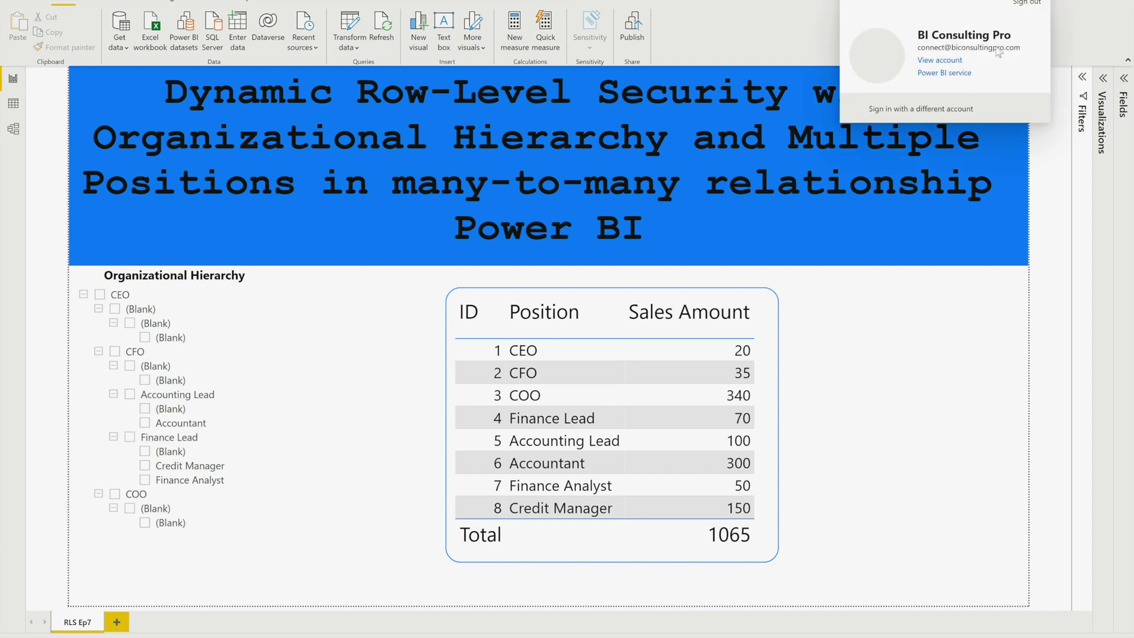
click(858, 419)
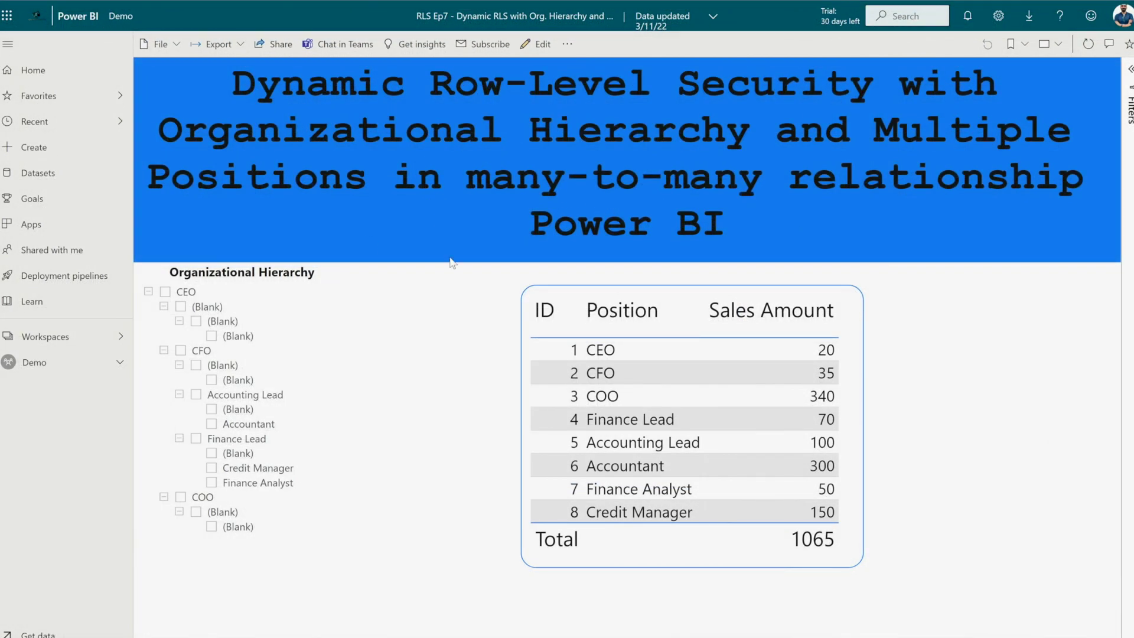
In the Power BI service's Demo workspace, open the RLS Ep7 dataset's security settings and examine RLS Role's members and the Test as role option.
click(81, 366)
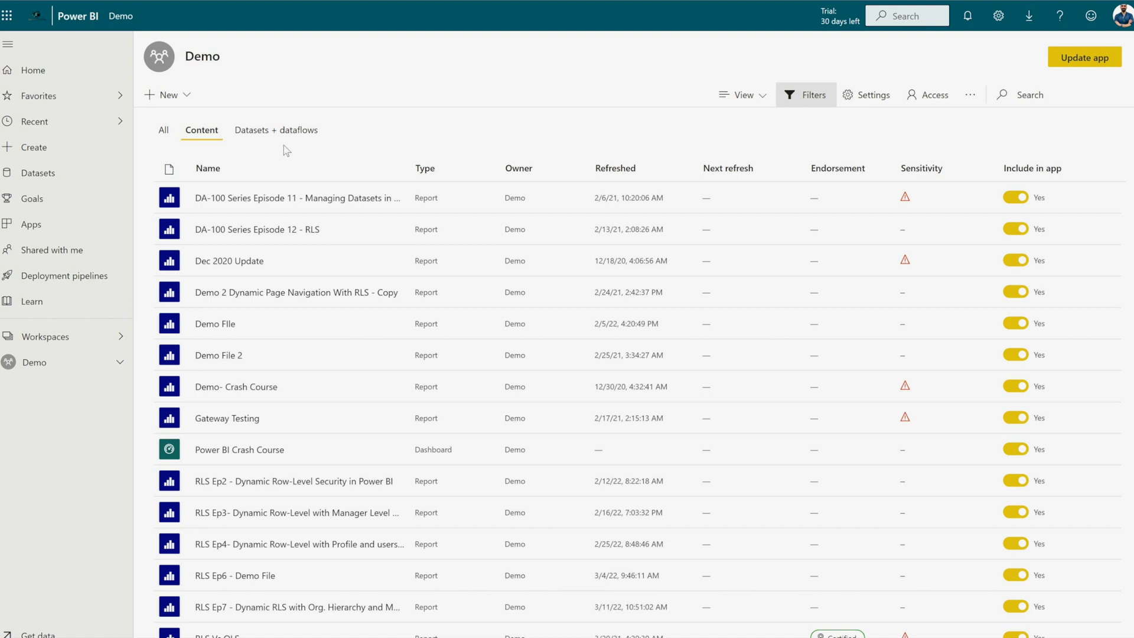
click(297, 131)
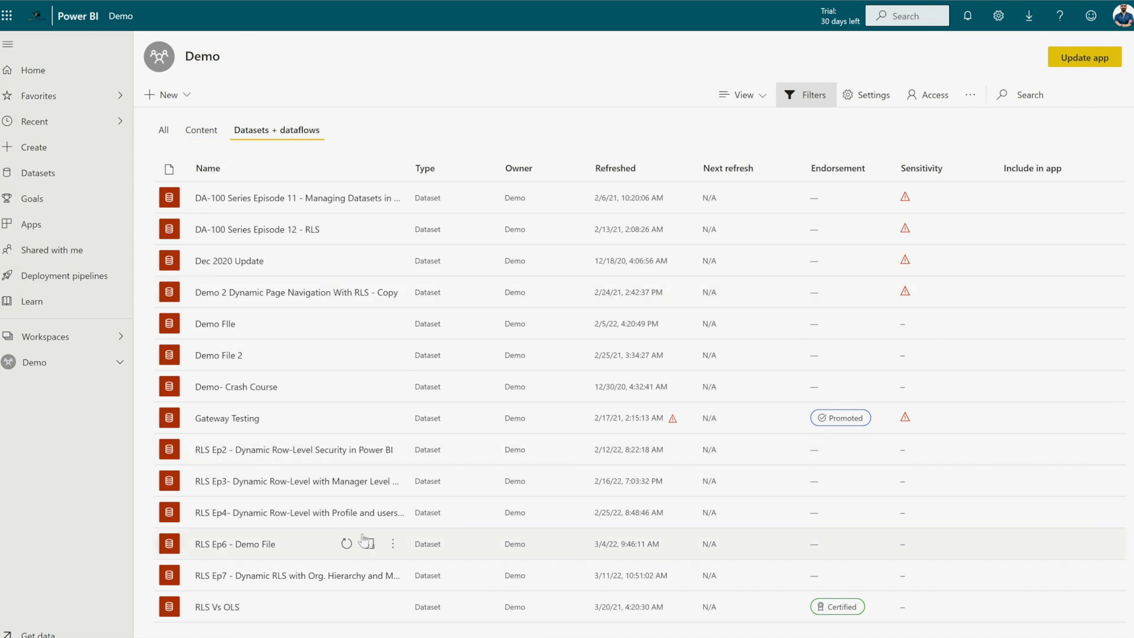
click(393, 575)
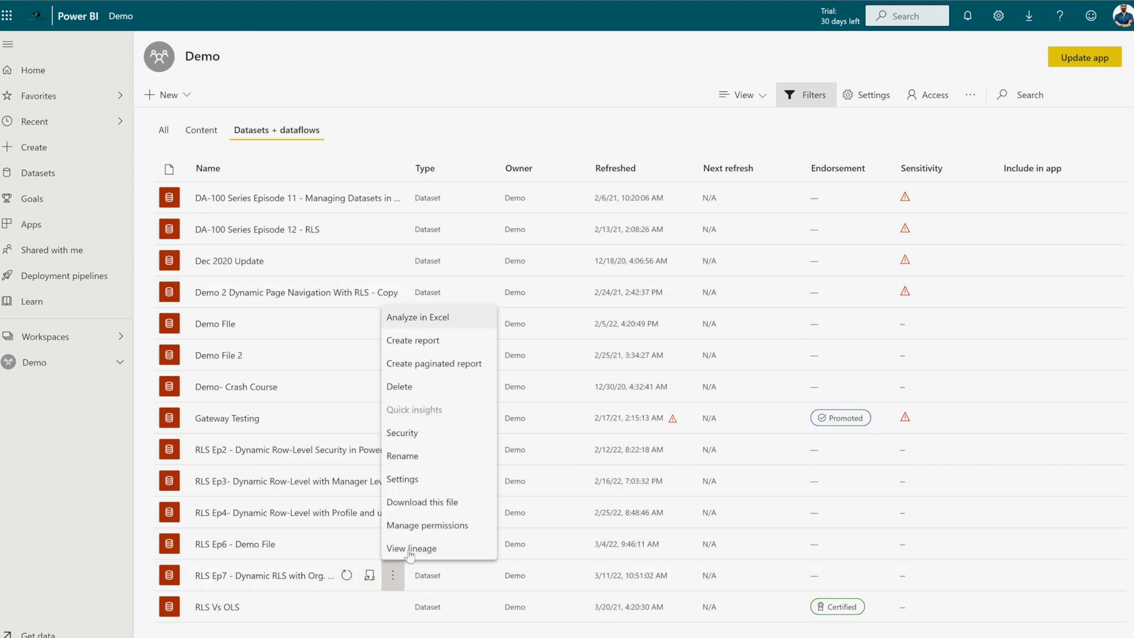
click(409, 436)
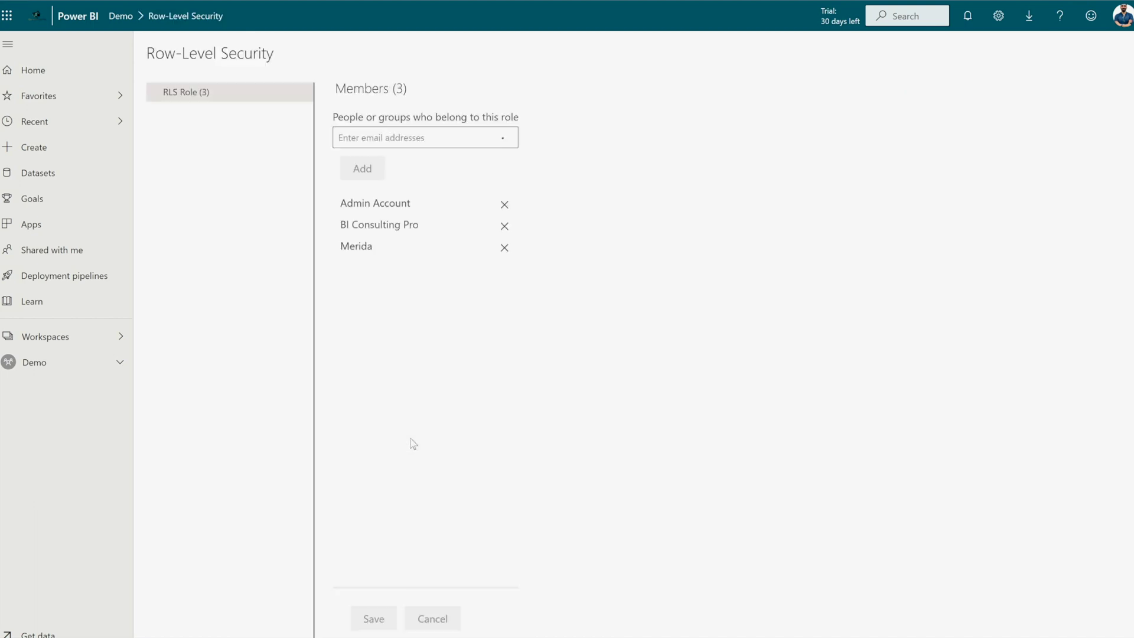
mouse_move(197, 104)
click(382, 133)
click(304, 93)
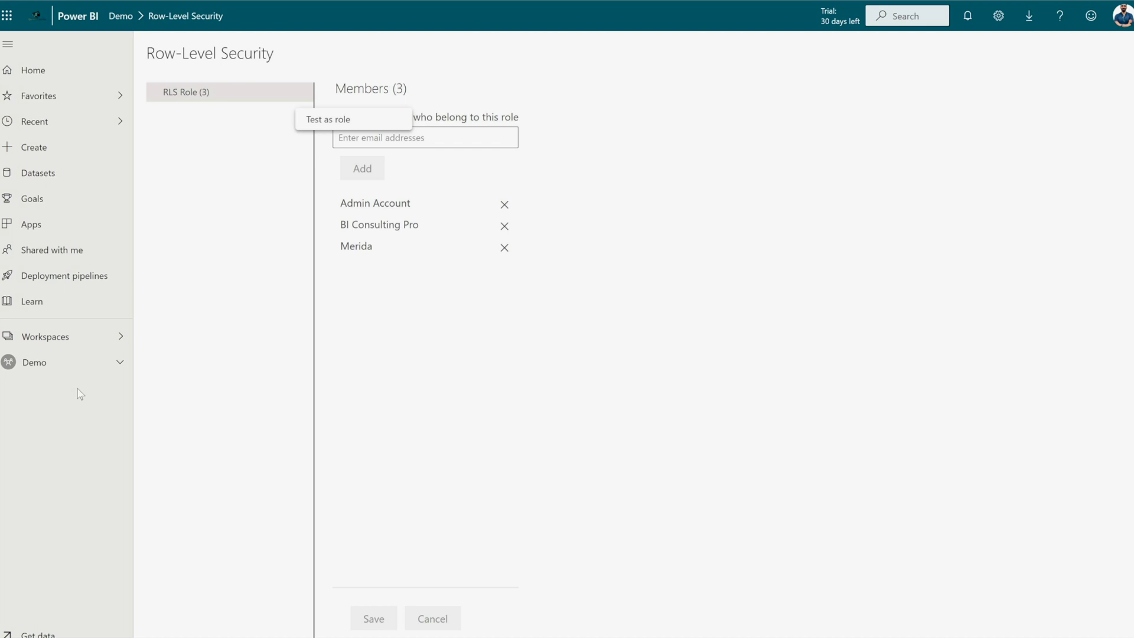
Return to the Demo workspace's content and open the RLS Ep7 report.
click(55, 371)
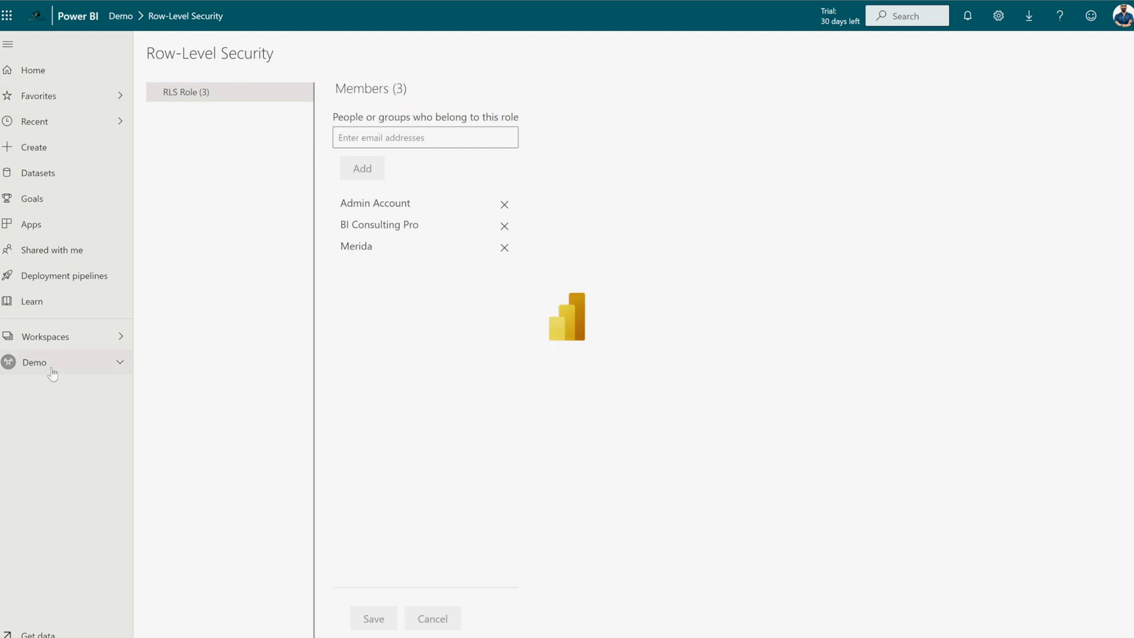
click(195, 131)
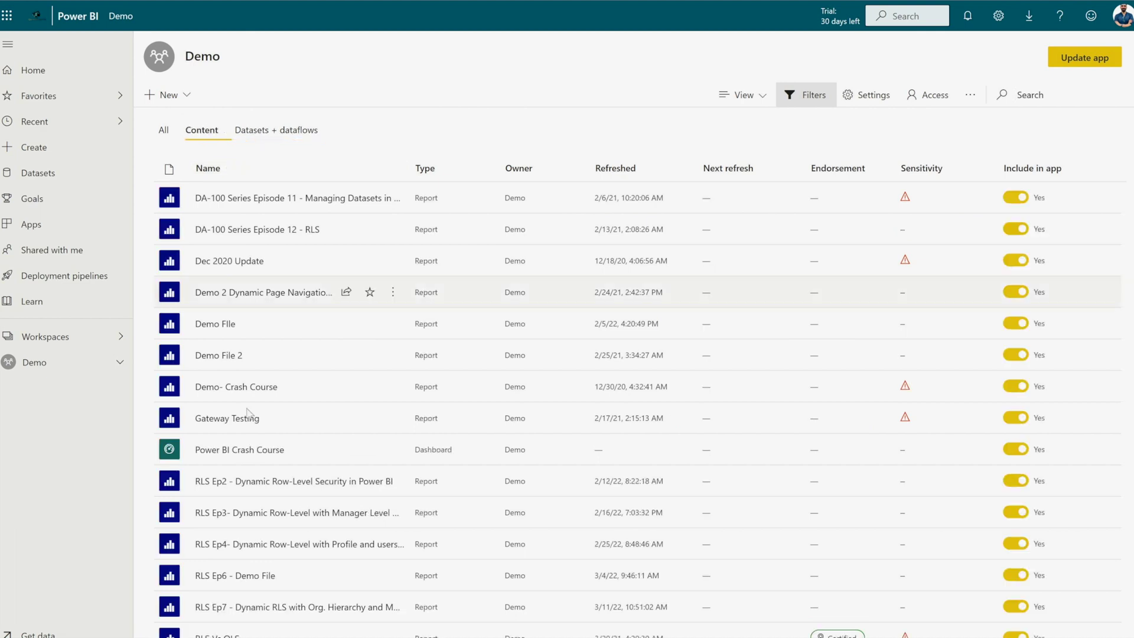
click(215, 612)
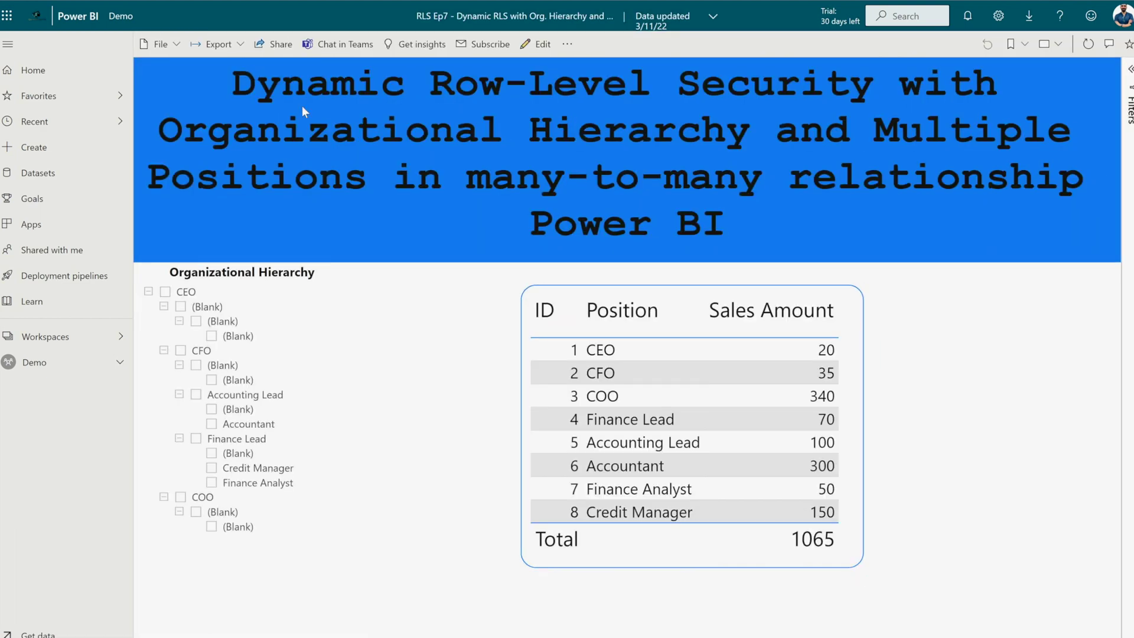
Start sharing the report, enter "admin" as the recipient, and copy the share link.
click(275, 44)
click(549, 303)
text(admin)
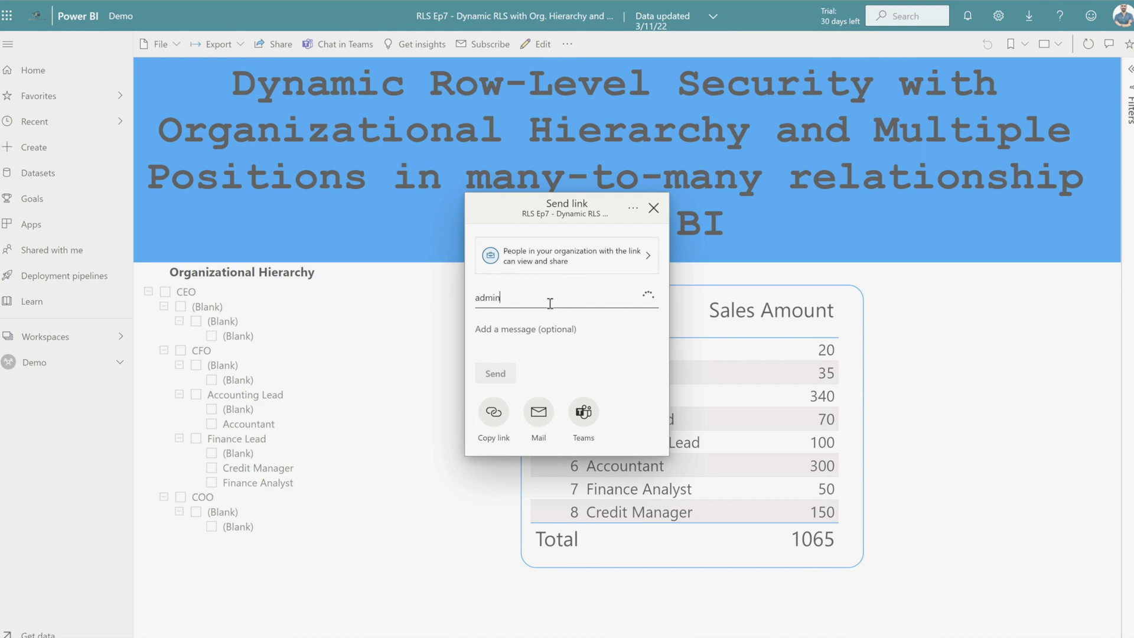
click(493, 412)
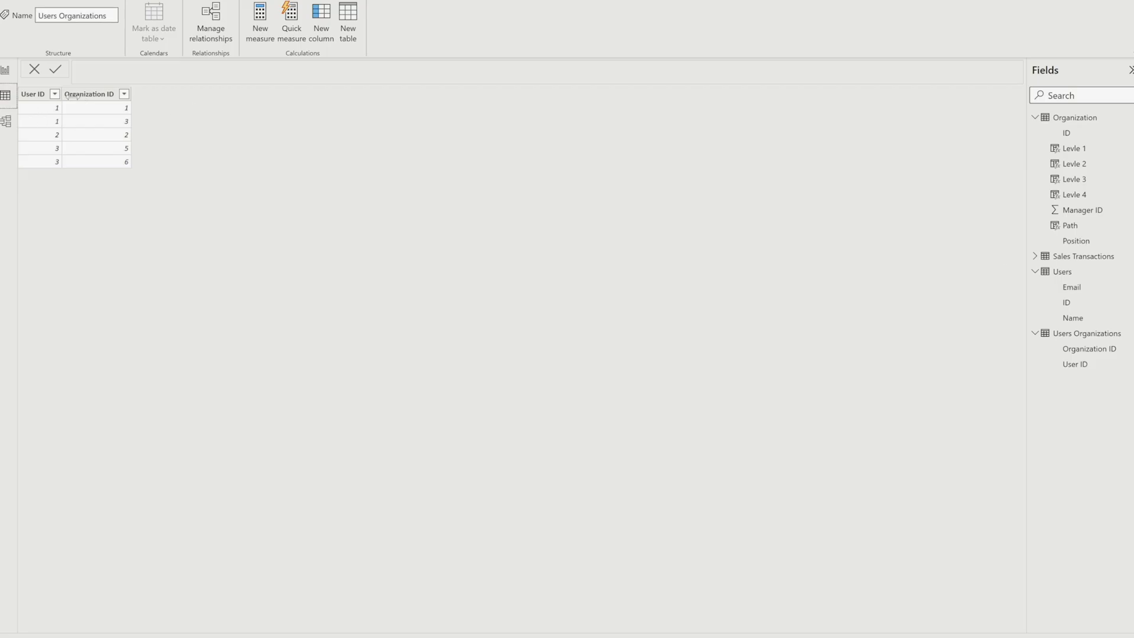
Switch to Power BI Desktop and examine the Users table, the model relationships and the Users Organizations mapping.
click(1062, 271)
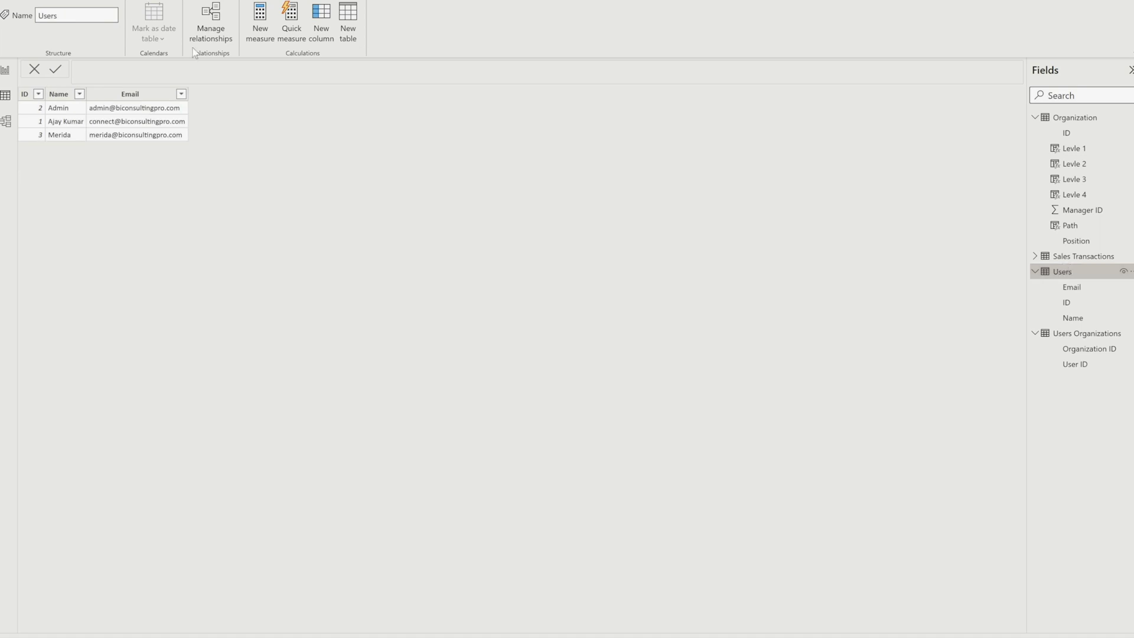
click(5, 121)
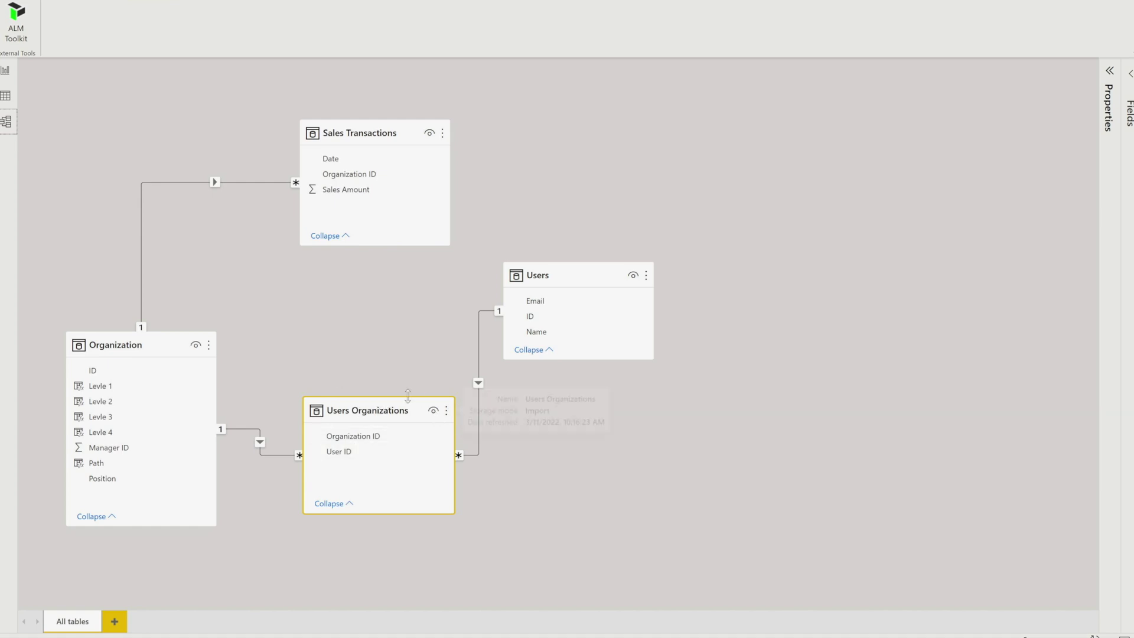
click(5, 95)
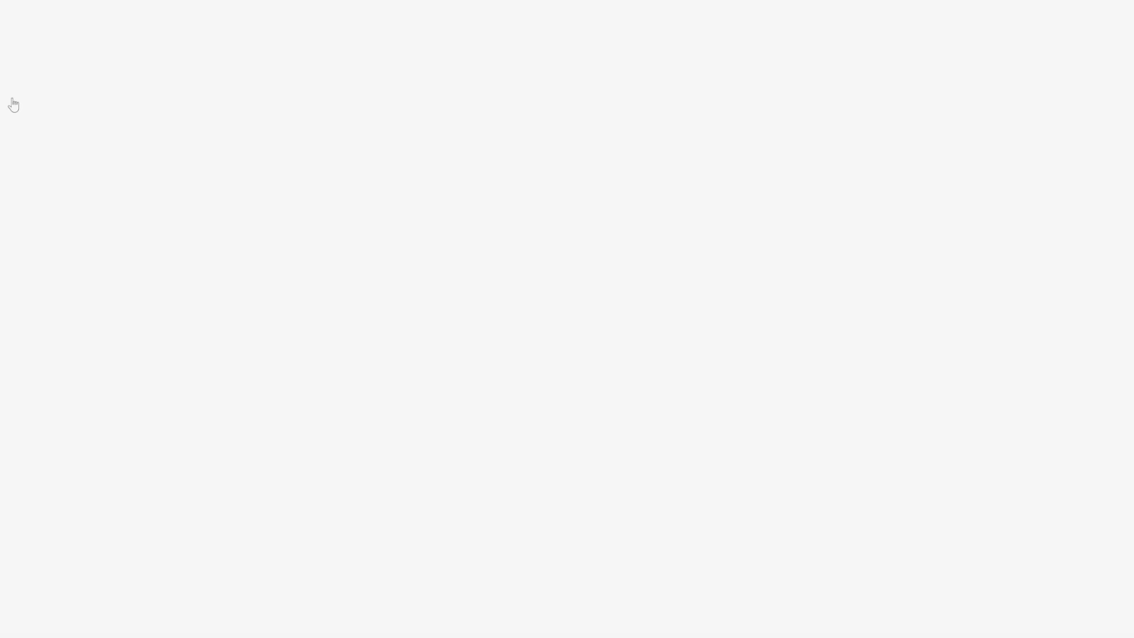
click(1075, 334)
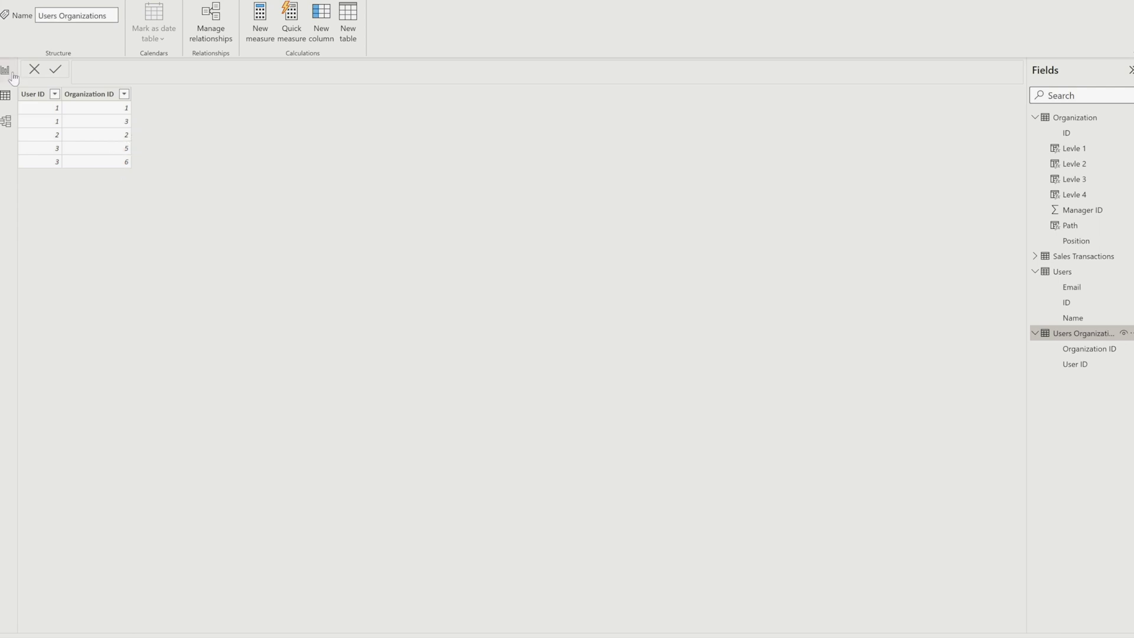
Examine the model relationships and the Organization table's hierarchy, including the CFO row's ID, and return to the report view.
click(6, 121)
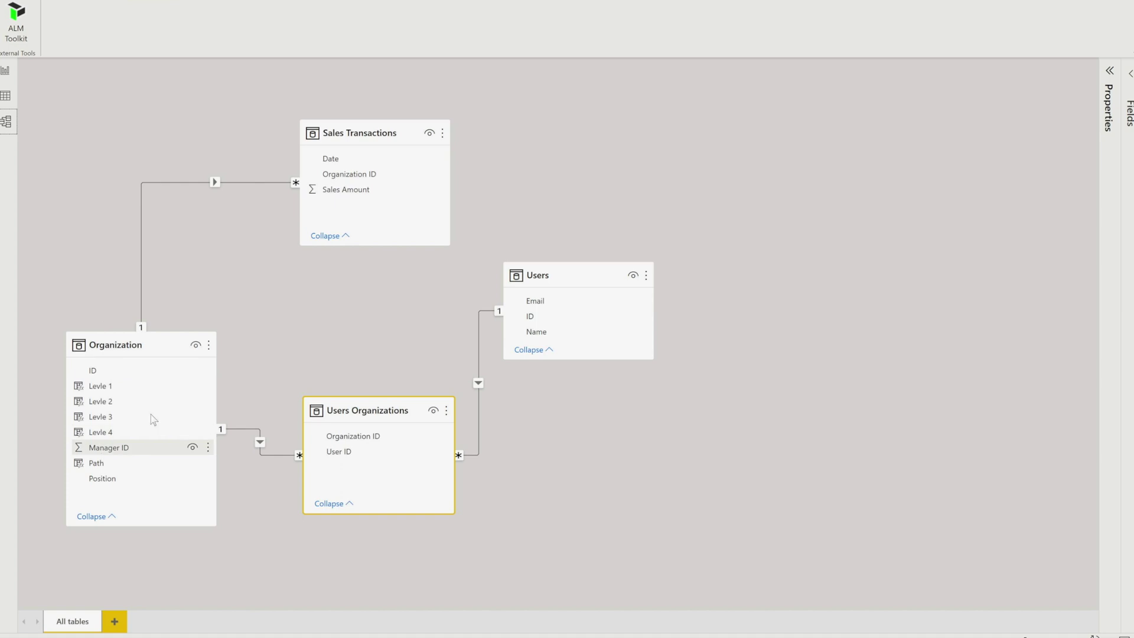
drag(92, 370, 90, 368)
click(5, 95)
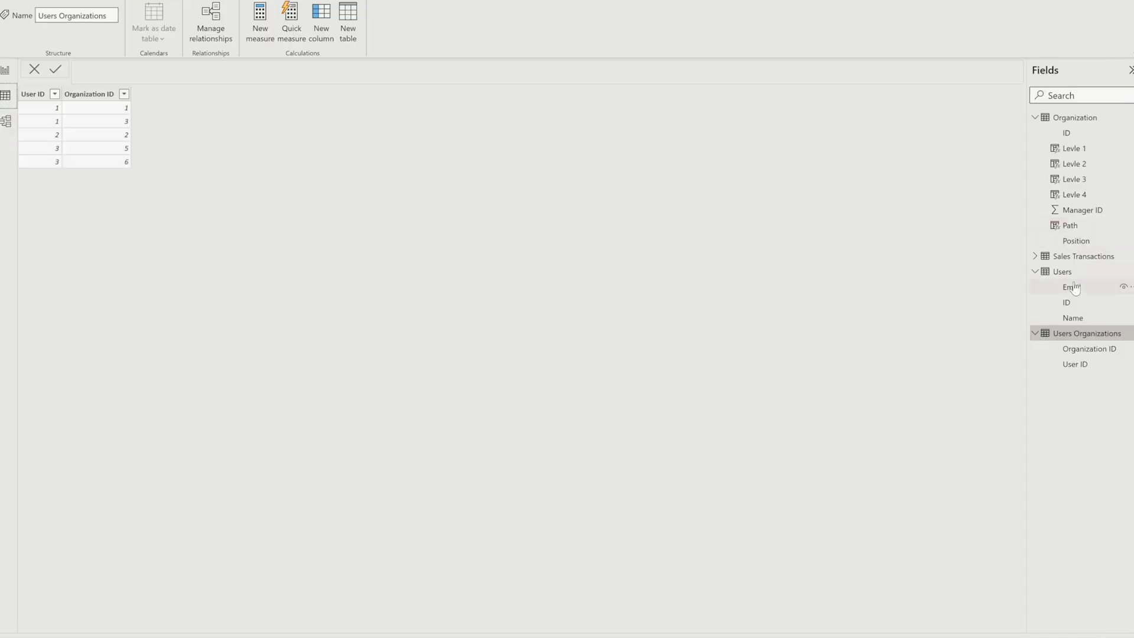
click(1072, 118)
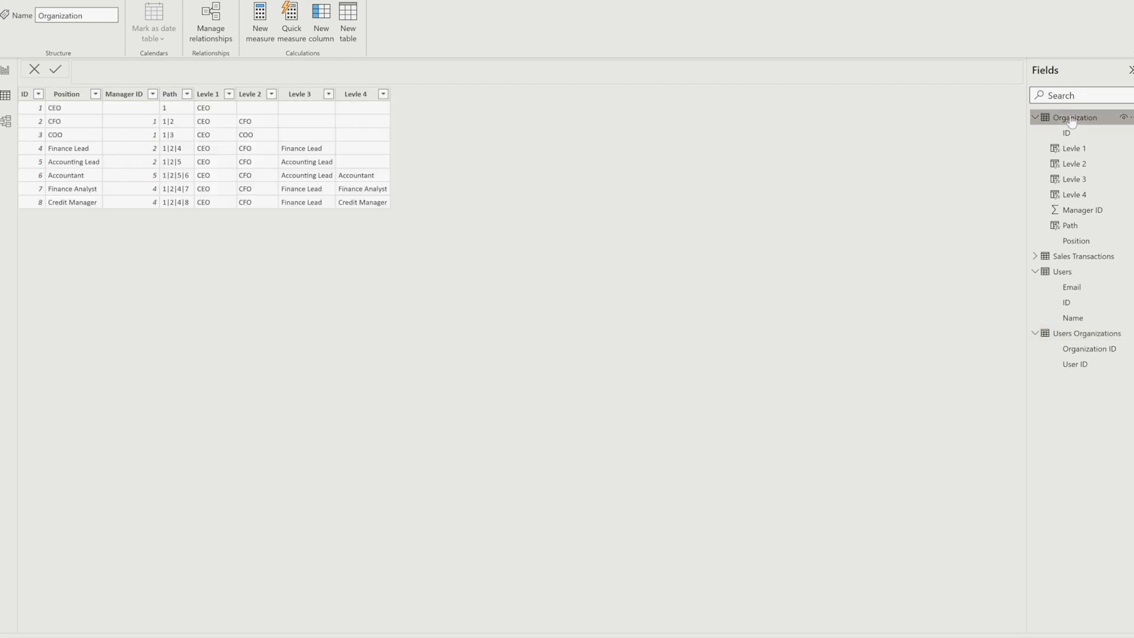
click(40, 121)
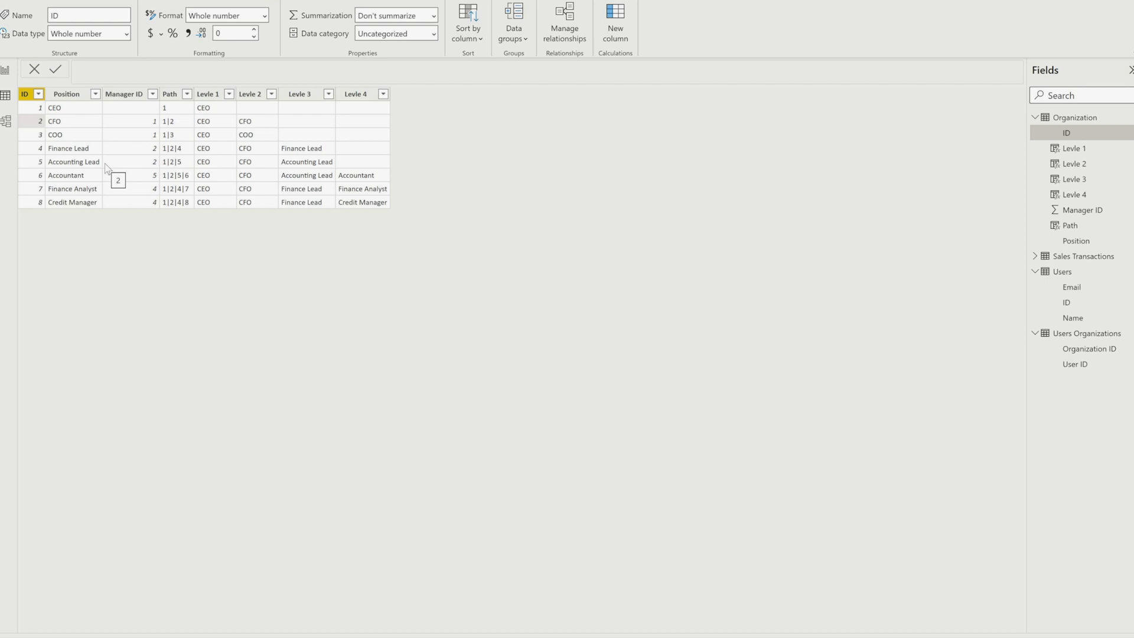
click(7, 70)
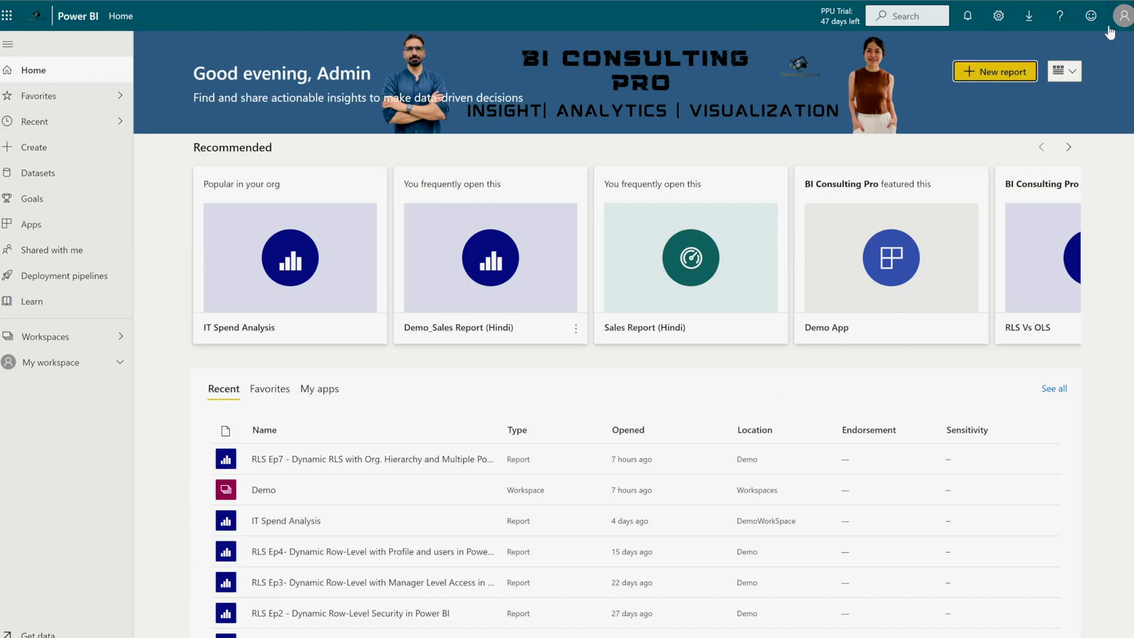
Switch to the Power BI service, check which account is signed in, and open the RLS Ep7 report from the copied share link.
click(1122, 16)
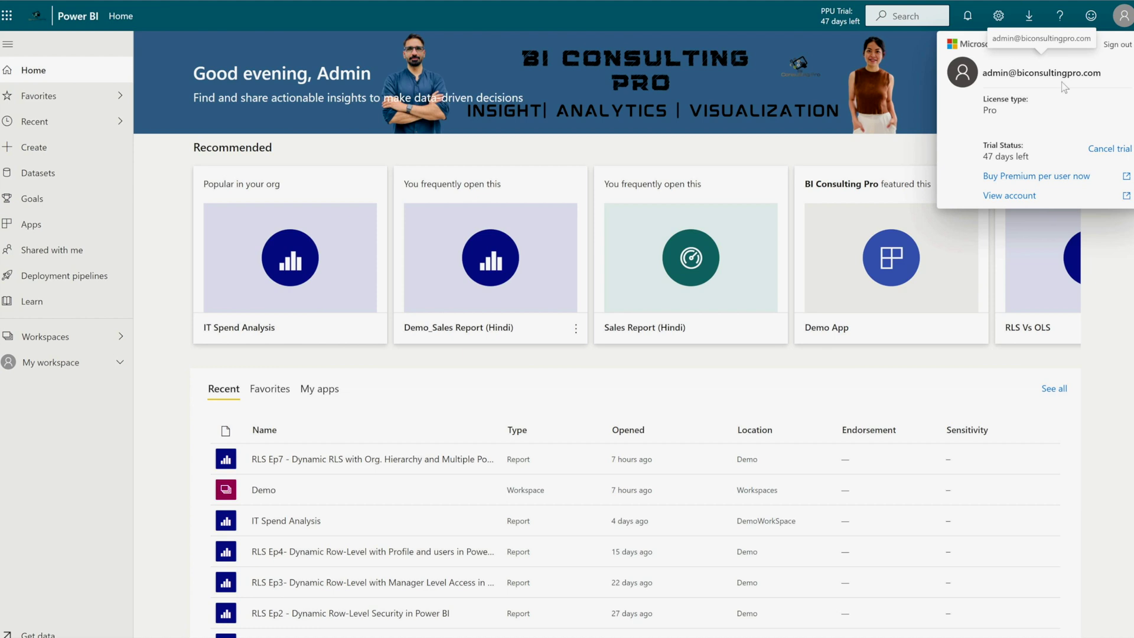
click(159, 242)
key(ctrl+l)
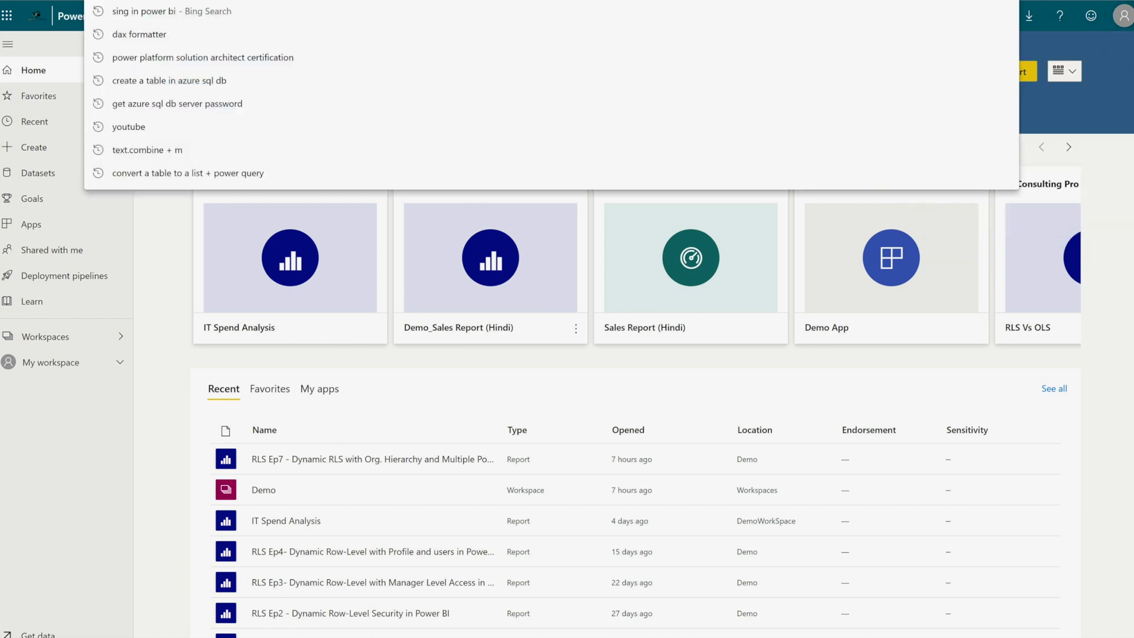
text(https://app.powerbi.com/links/FsgzWJ8n00?ctid=623e3cf3-21ae-4041-8b96-46ff8f1429ad&pbi_source=linkShare)
key(Return)
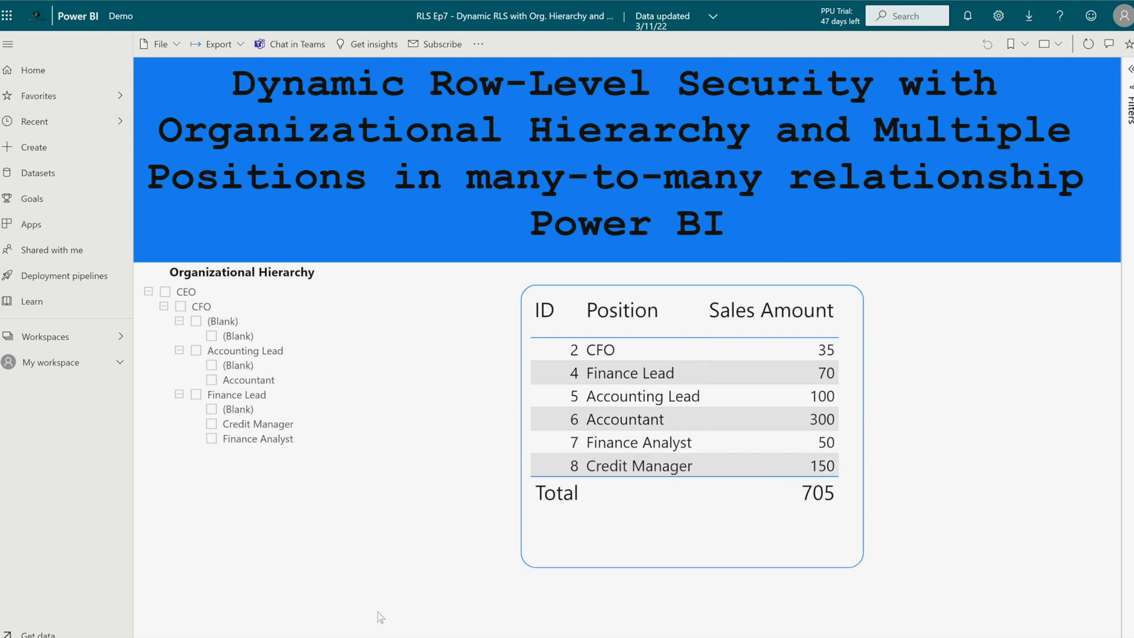
Collapse and re-expand the CFO branch in the Organizational Hierarchy slicer to inspect the positions beneath it.
click(165, 307)
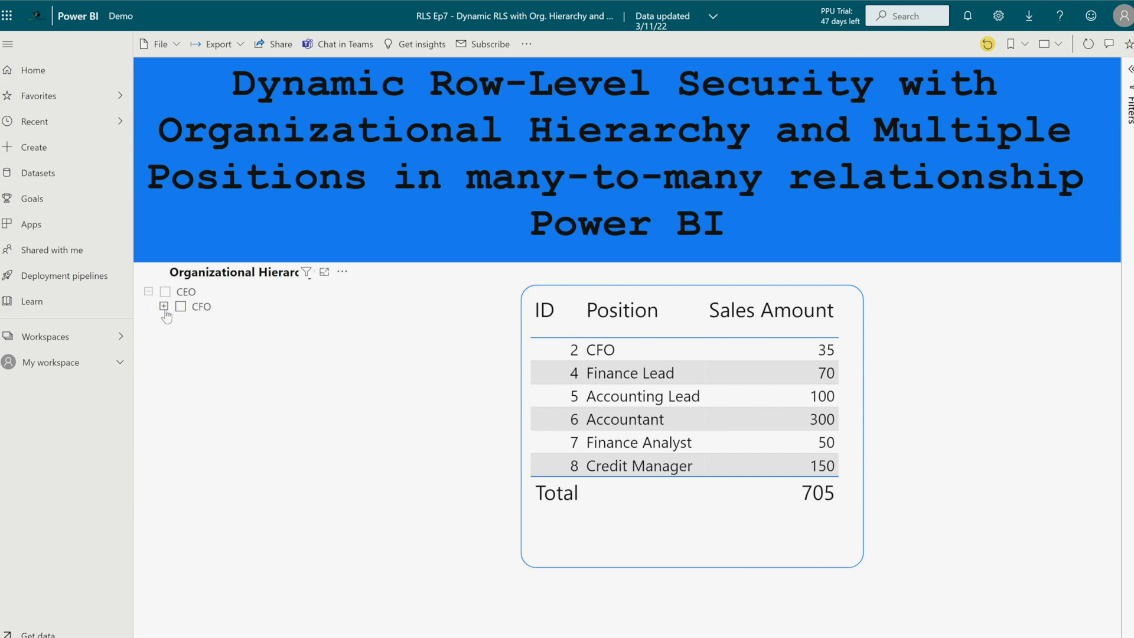
click(164, 307)
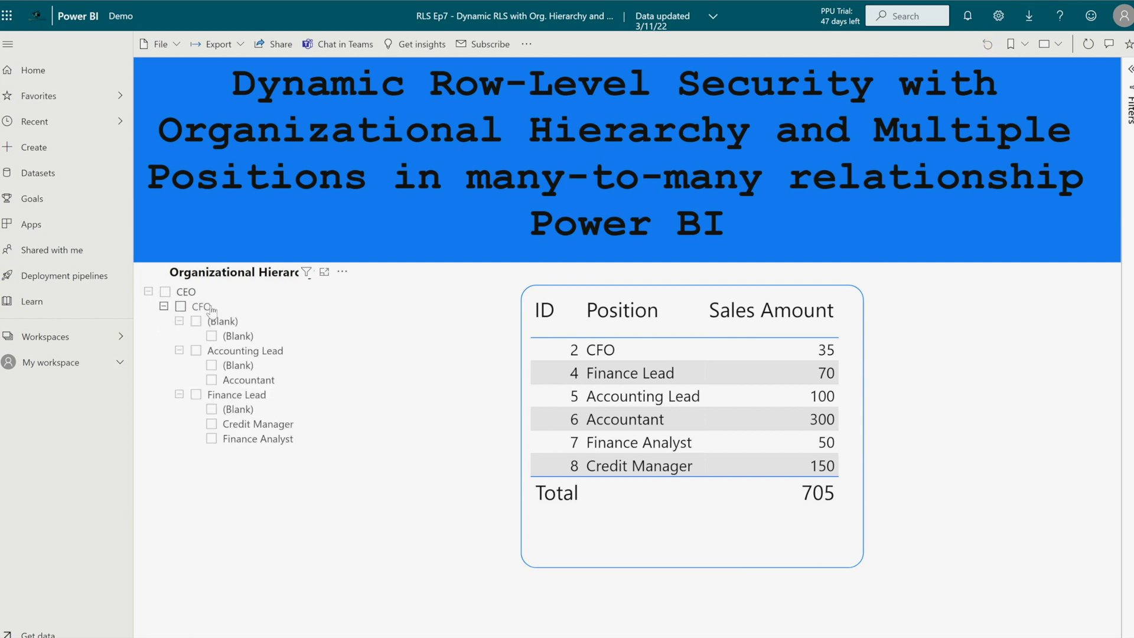